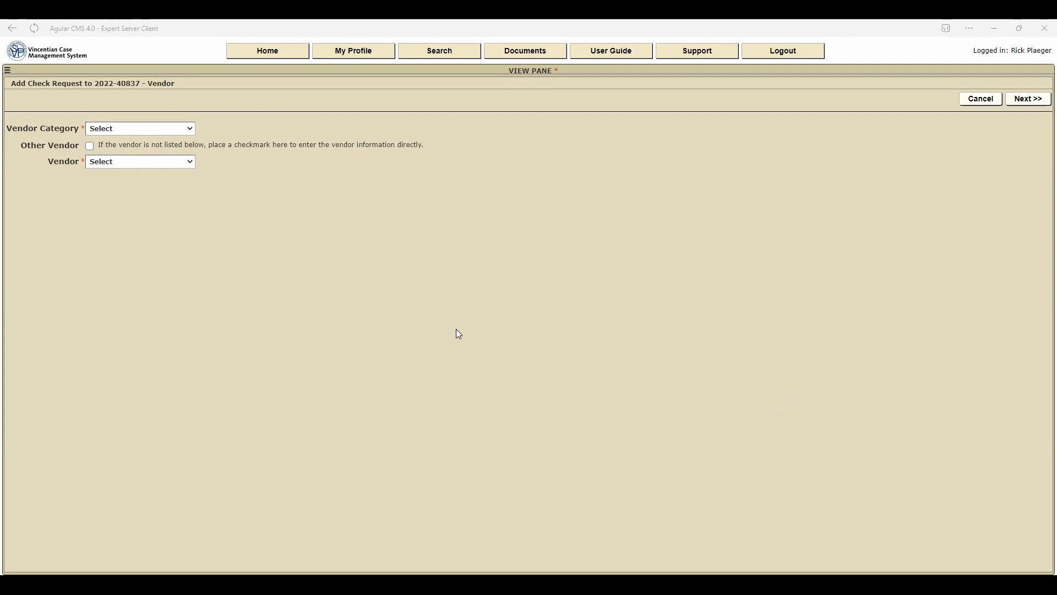
- Set the check request's vendor category to Housing and review the vendors offered for that category
left_click(188, 128)
left_click(108, 170)
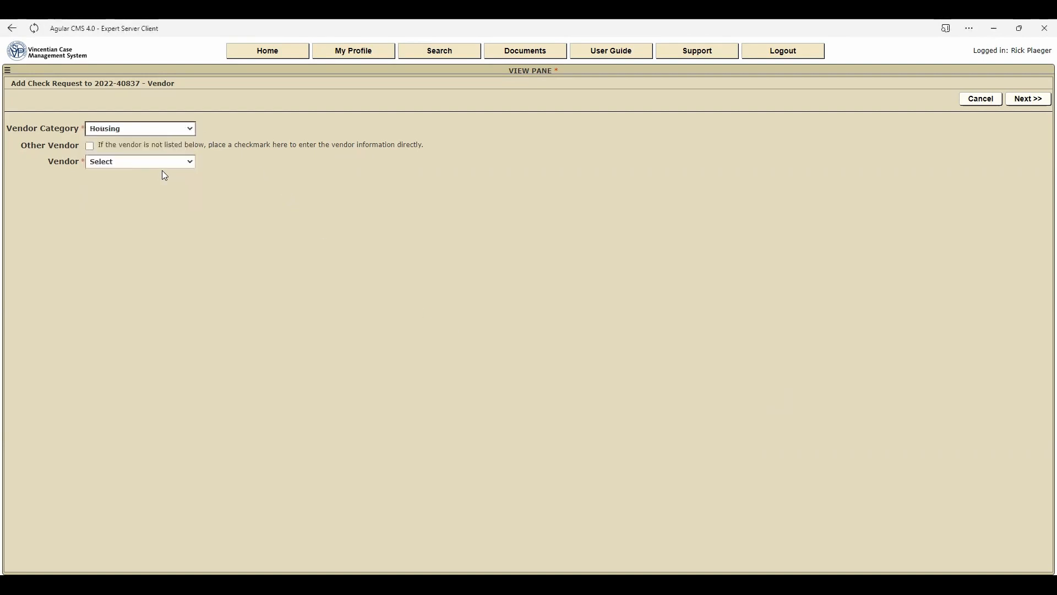
left_click(188, 162)
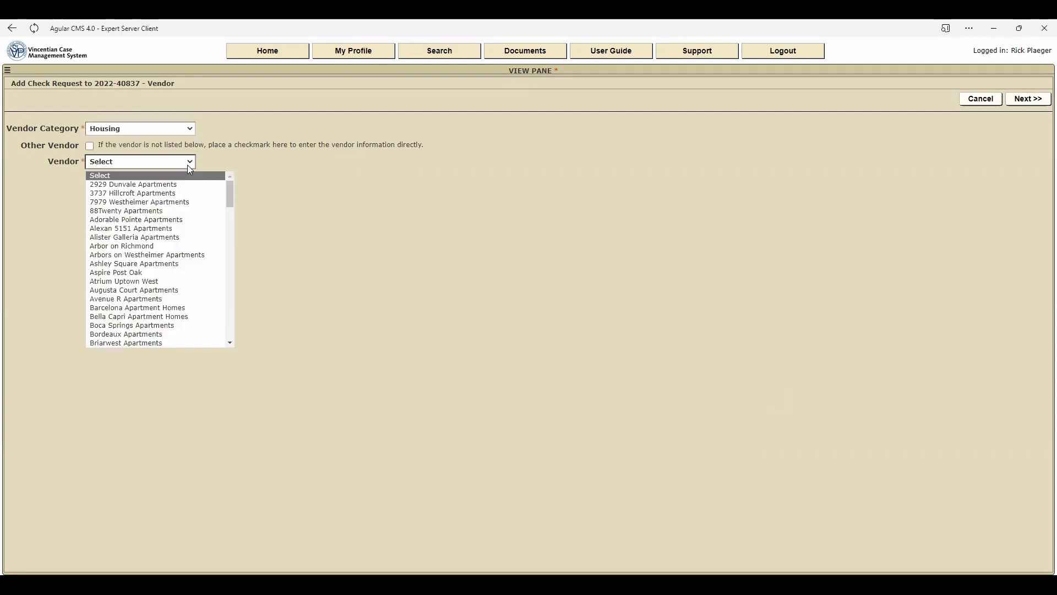
left_click(231, 283)
left_click_drag(231, 283, 229, 182)
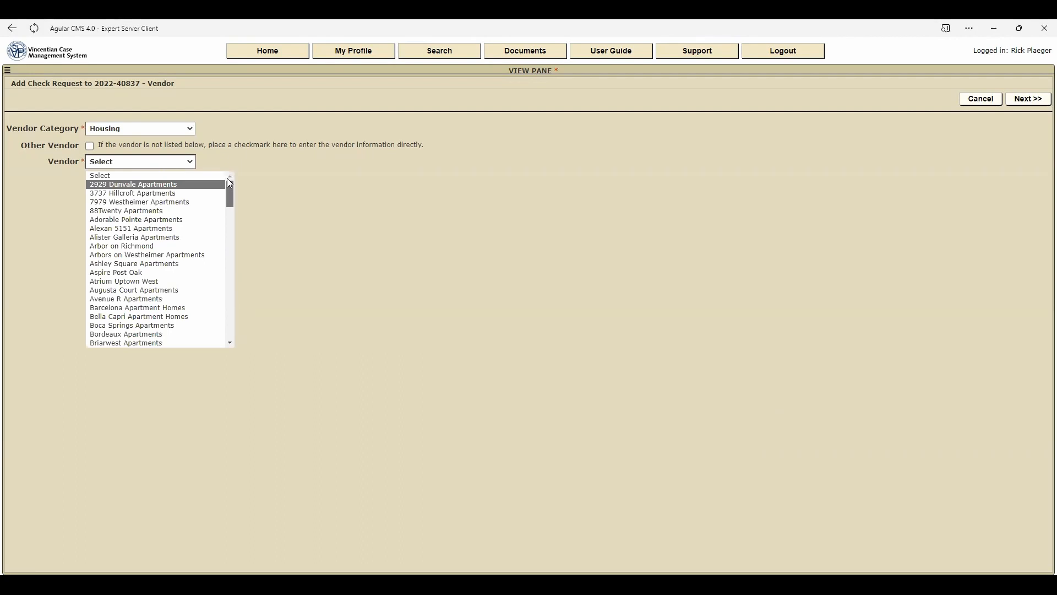
- Change the vendor category to Utilities and review the utility vendors offered, without choosing one
left_click(190, 129)
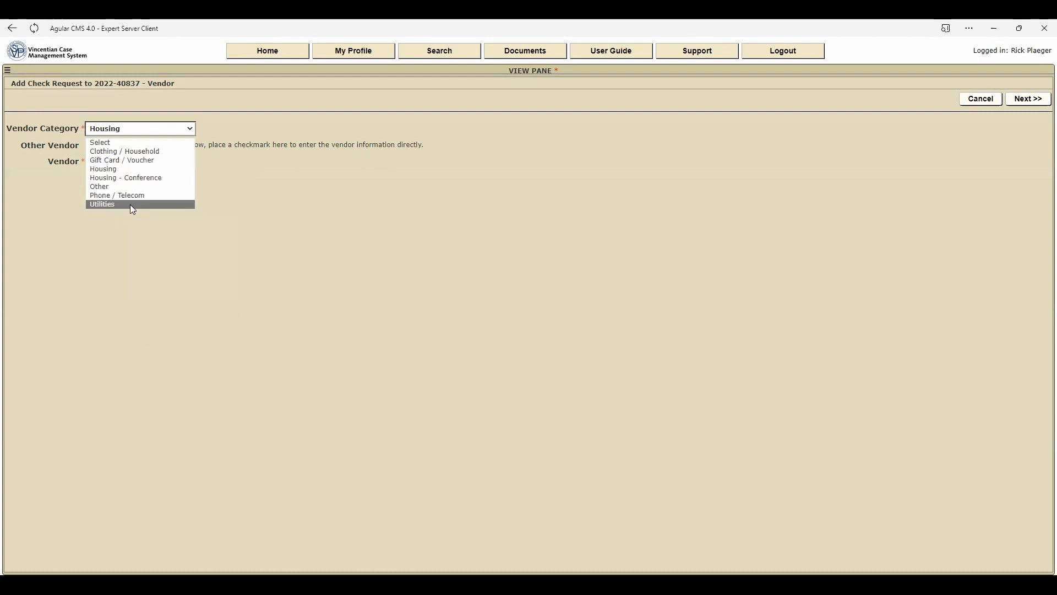
left_click(132, 204)
left_click(191, 162)
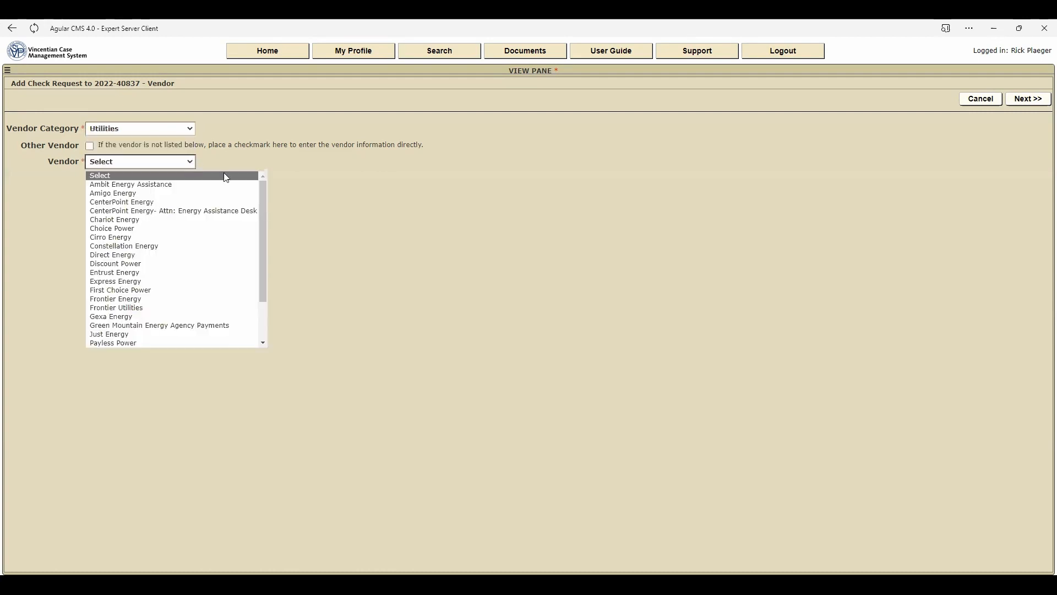
mouse_move(265, 199)
left_mouse_down()
mouse_move(267, 229)
mouse_move(268, 198)
left_mouse_up()
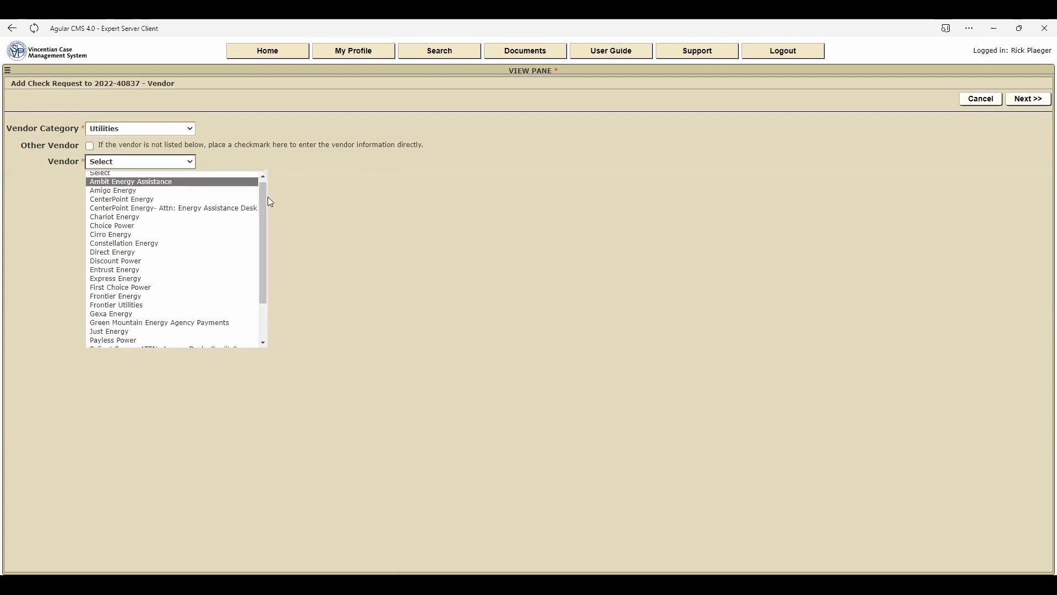
left_click(192, 160)
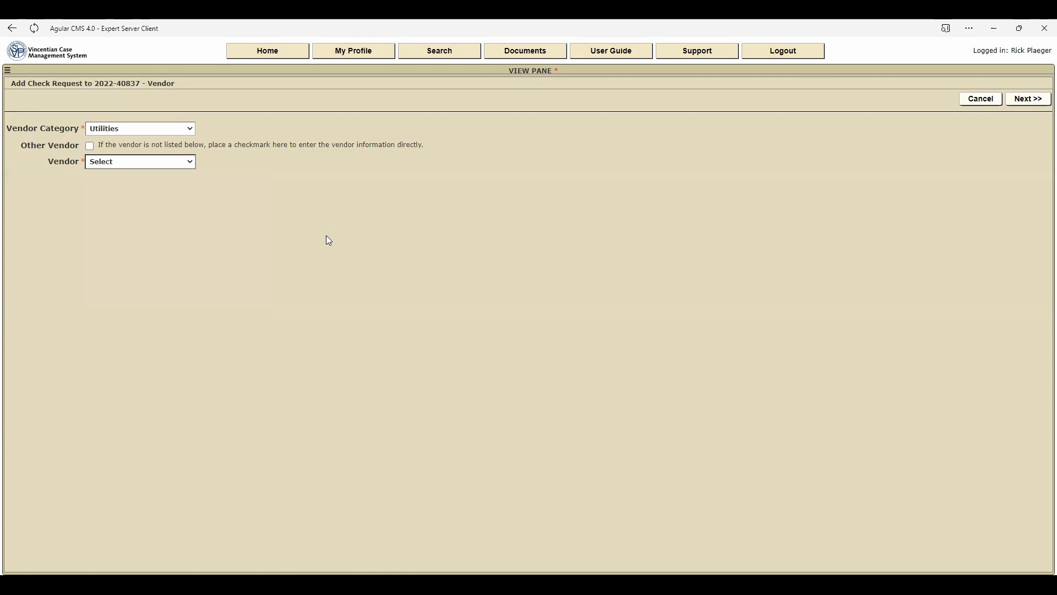
- Enable Other Vendor to view the direct entry fields, and abandon the check request for the home page, discarding the changes
left_click(89, 147)
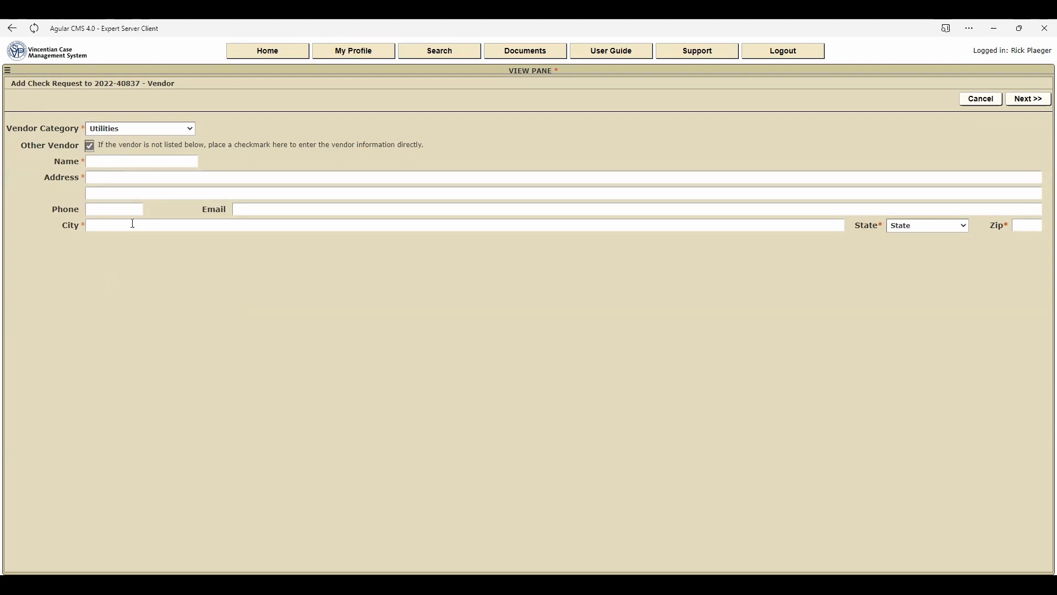
left_click(263, 55)
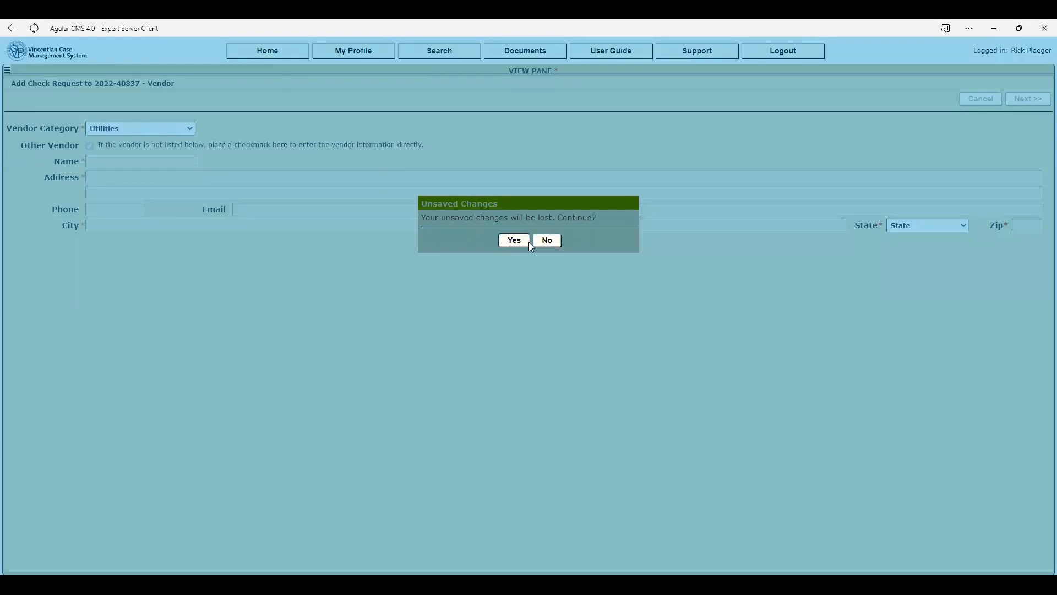
left_click(520, 240)
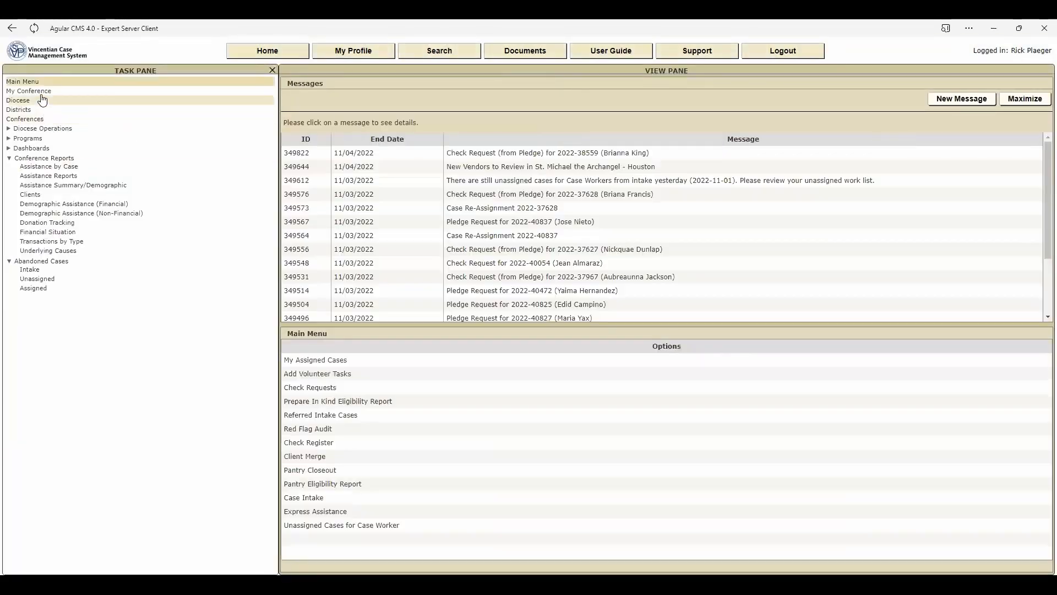
- Open the new vendors worklist of My Conference and dismiss the vendor J L & Company from it
left_click(43, 94)
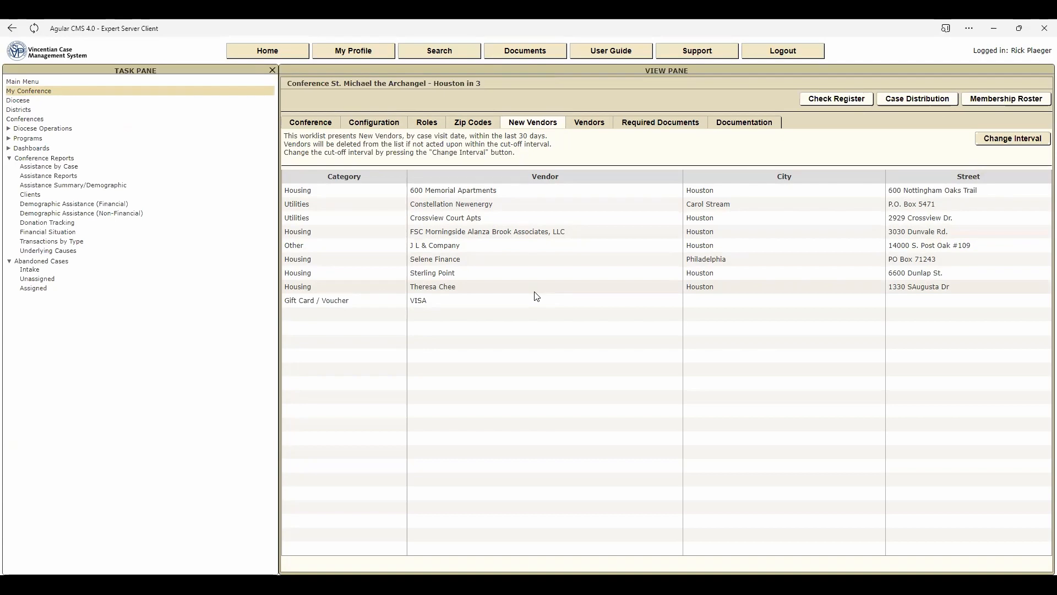
left_click(462, 246)
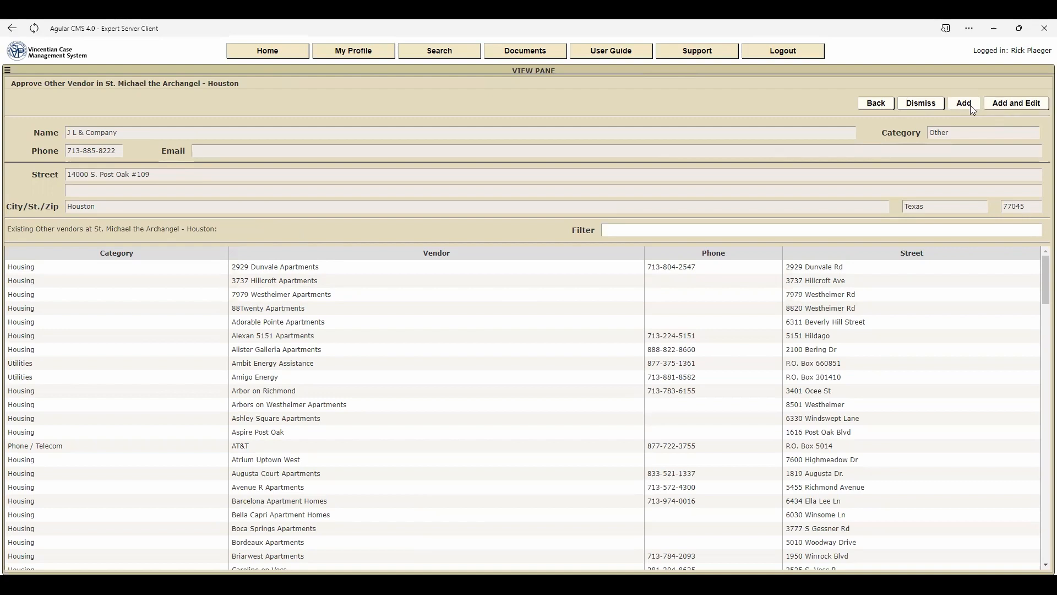
left_click(921, 104)
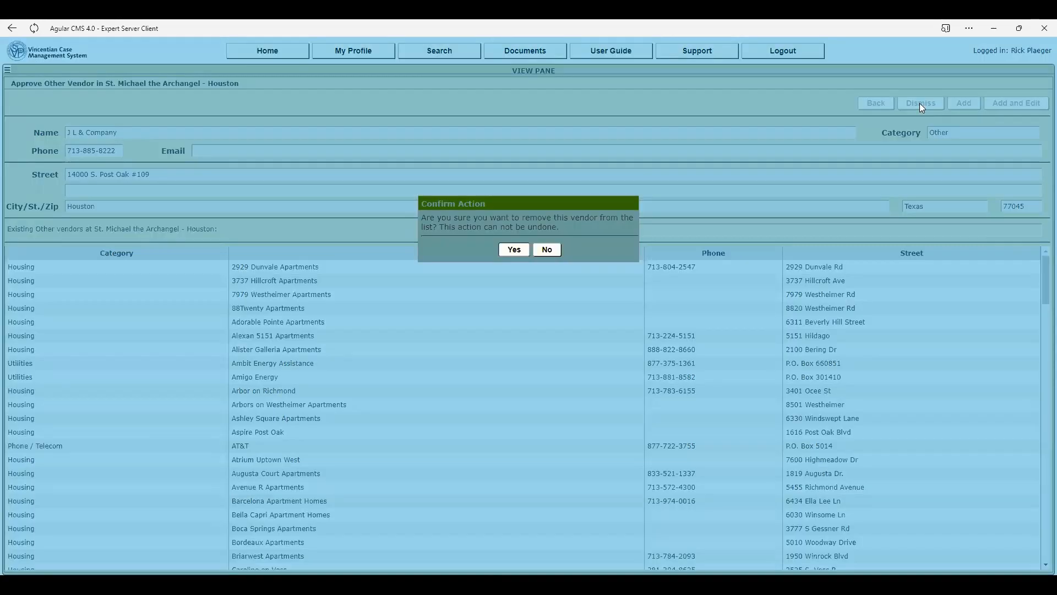
left_click(524, 253)
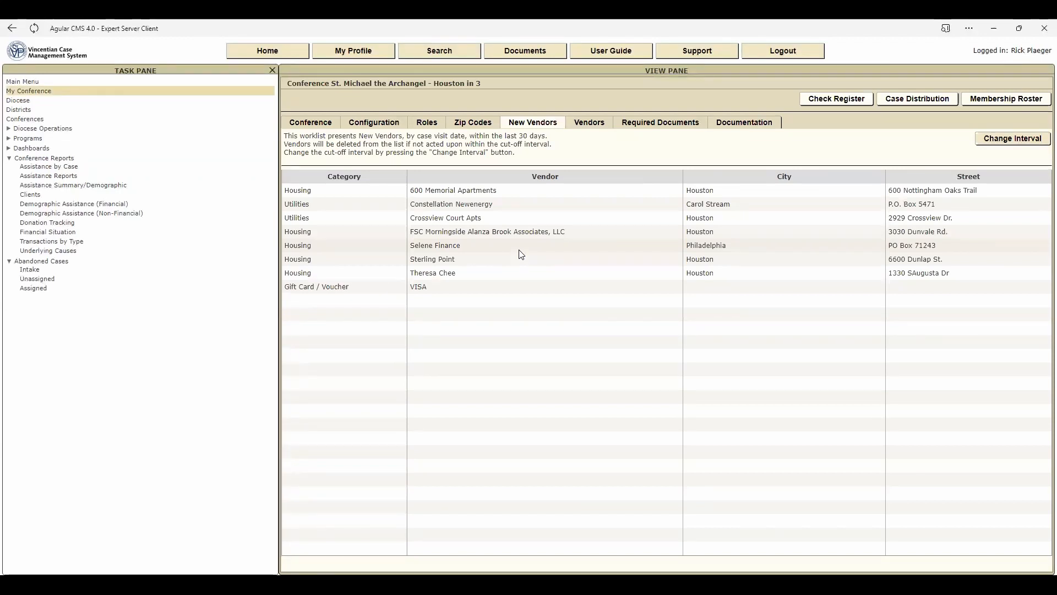
- Compare the new vendor Crossview Court Apts with the existing vendors, view the matching Crossview Court Apartments record, and return to the worklist
left_click(439, 219)
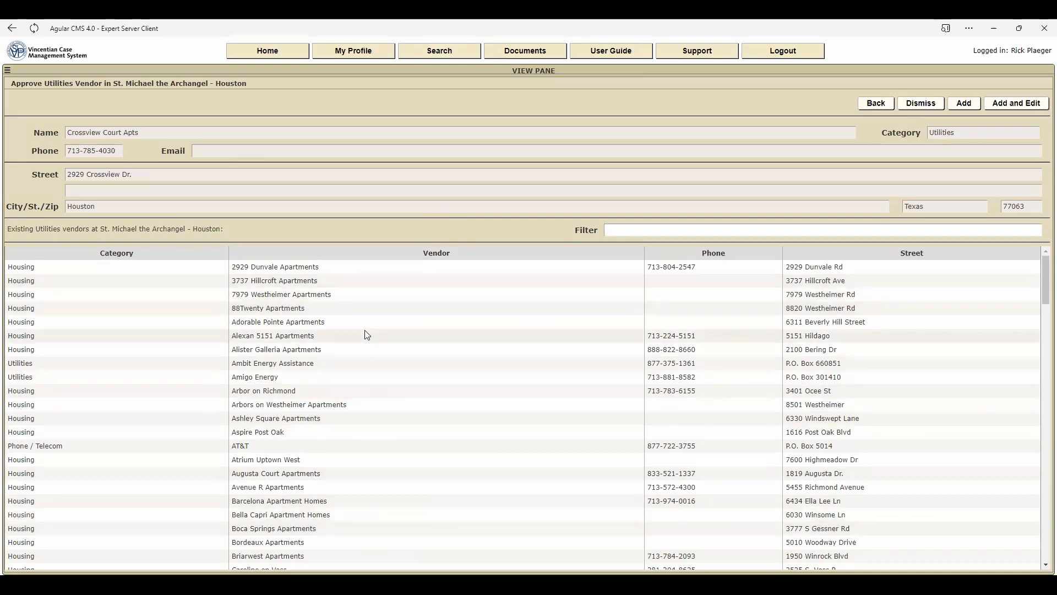
scroll(375, 333, "down", 2)
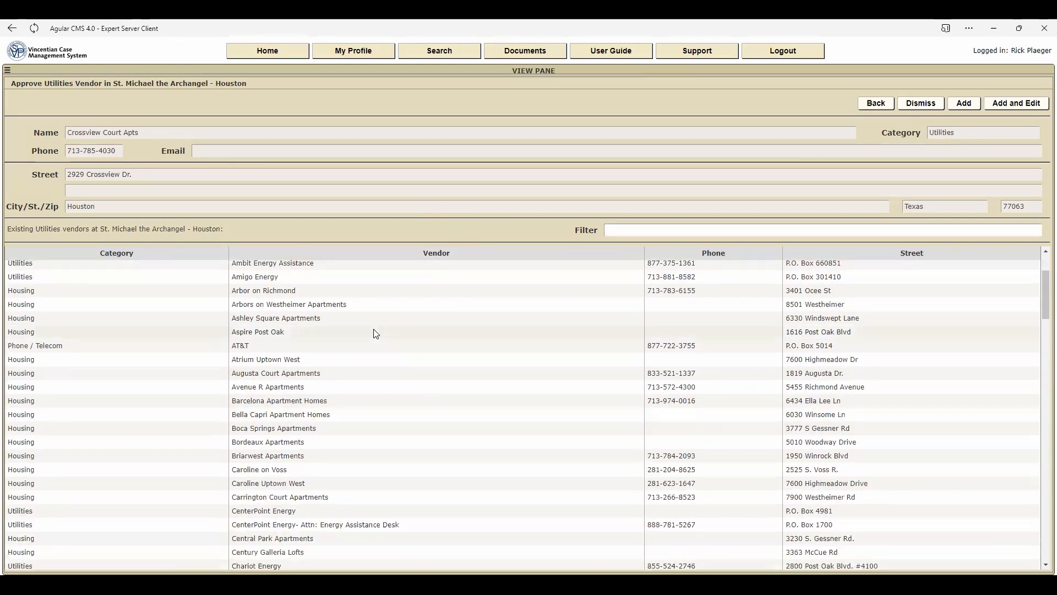
scroll(374, 333, "down", 4)
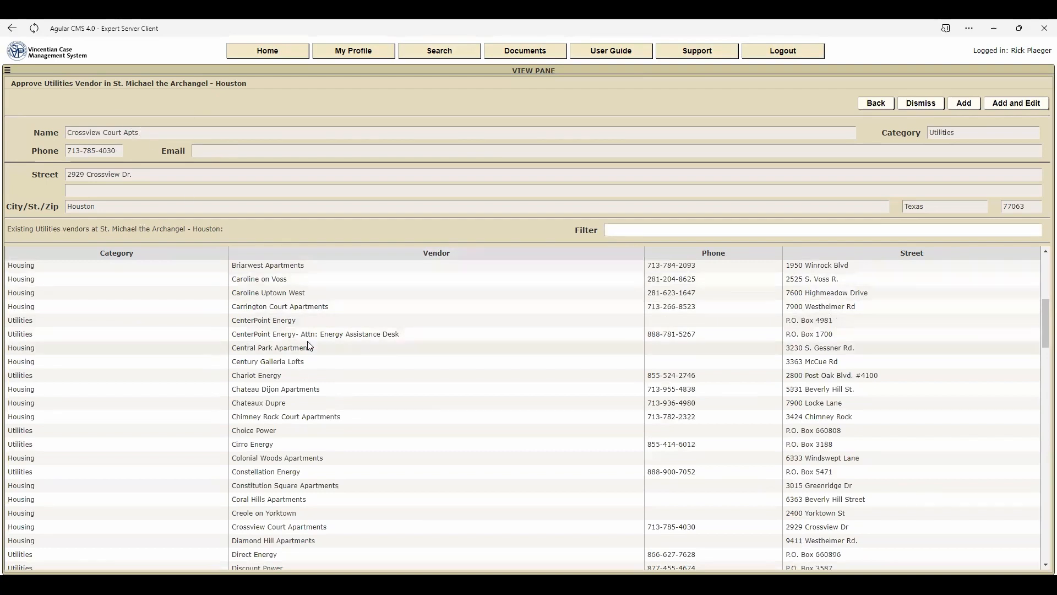
scroll(319, 347, "down", 1)
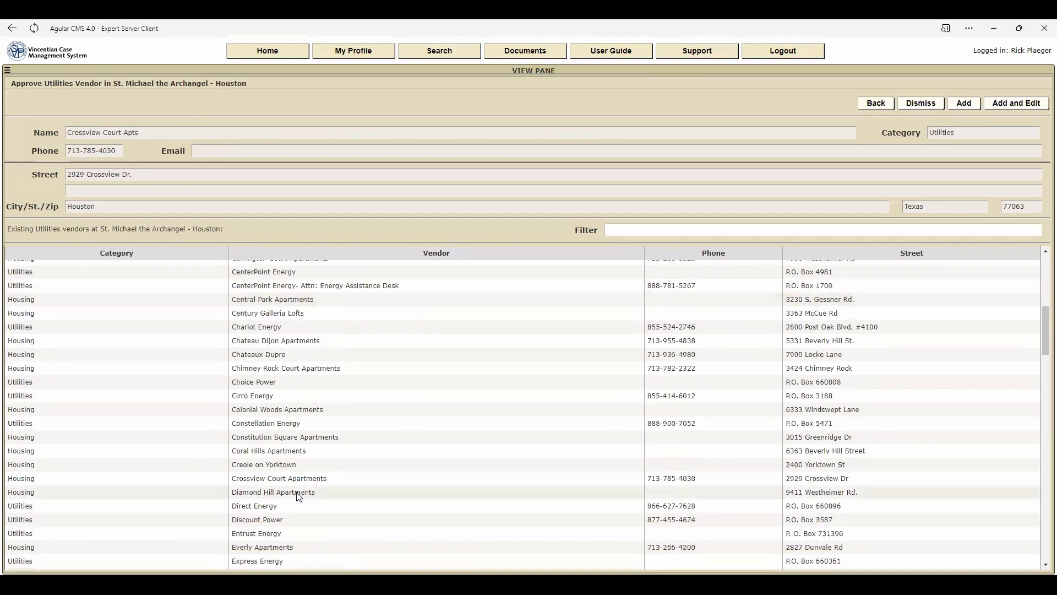
left_click(267, 479)
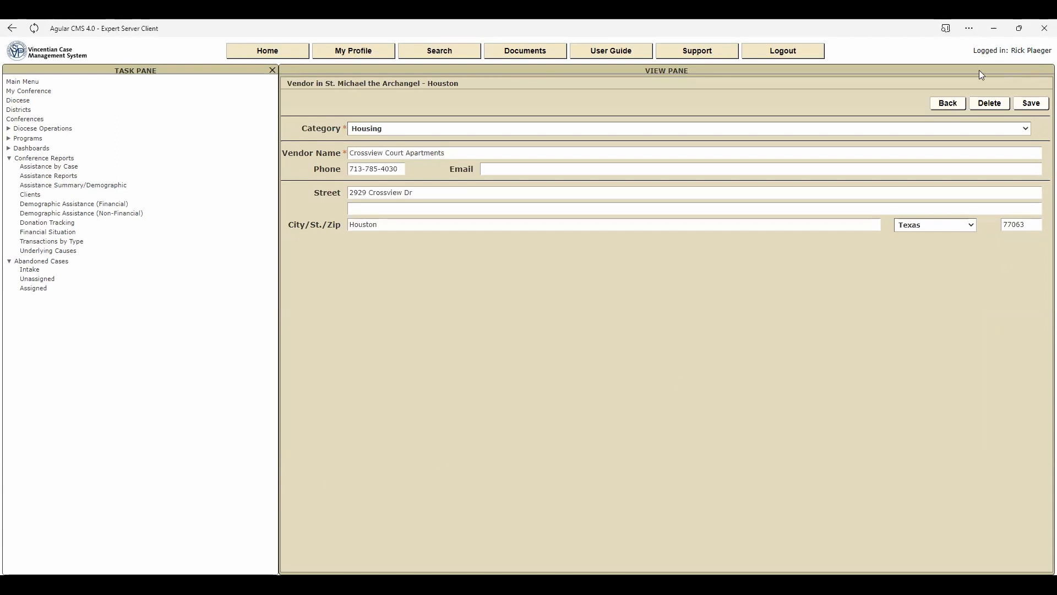
left_click(948, 105)
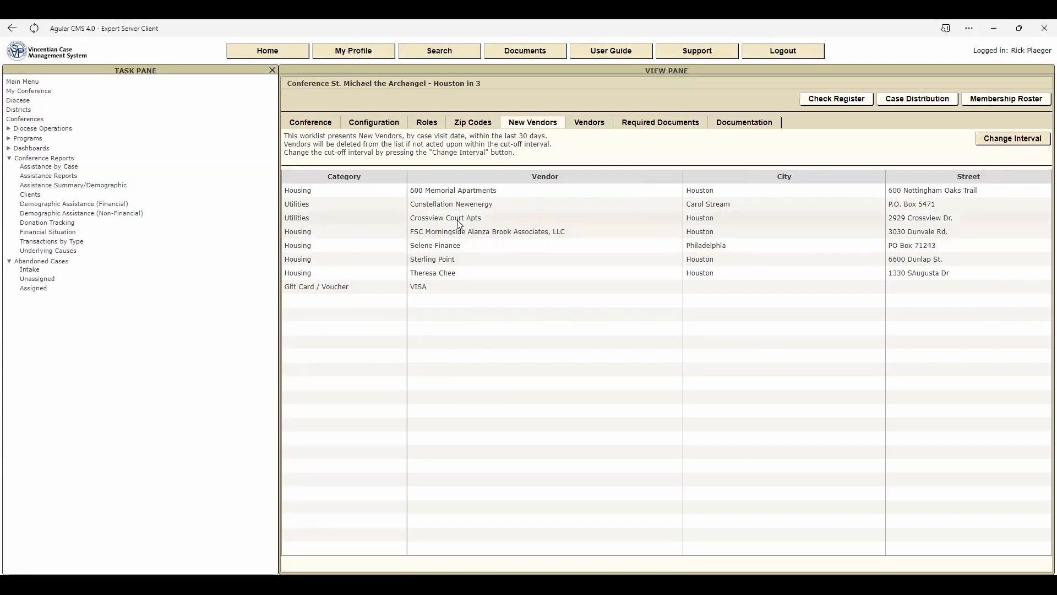
- Add the new vendor 600 Memorial Apartments to the conference's vendors with Add and Edit, save its record, and return to the worklist
double_click(441, 192)
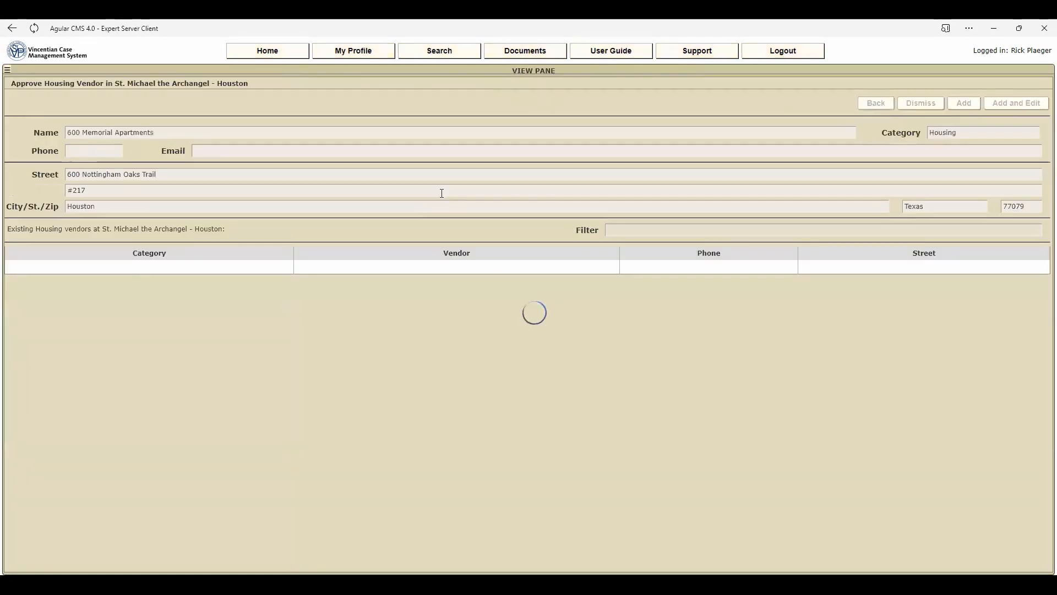
scroll(372, 355, "down", 2)
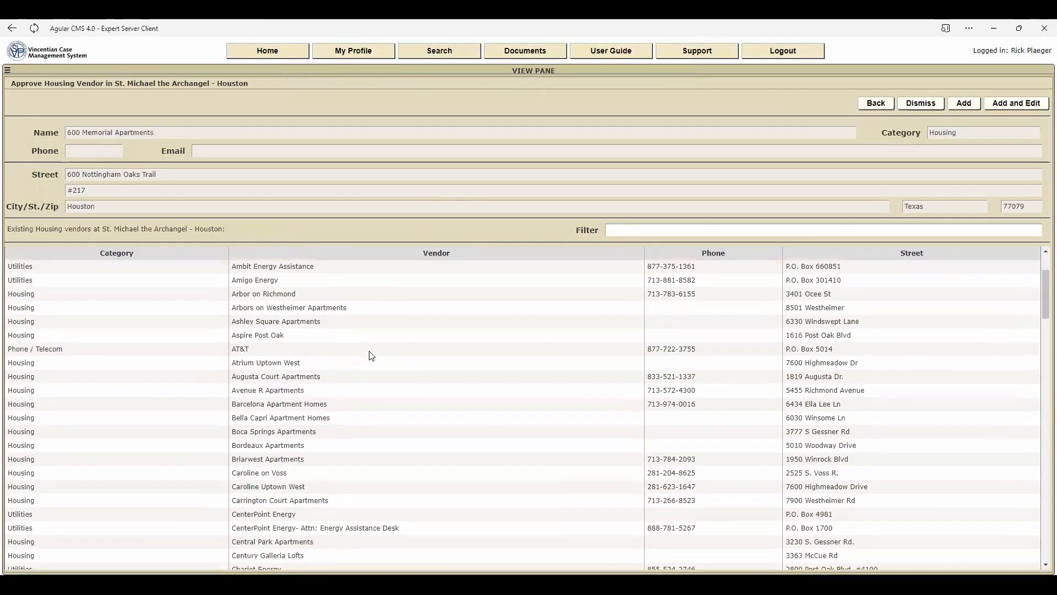
scroll(368, 354, "up", 3)
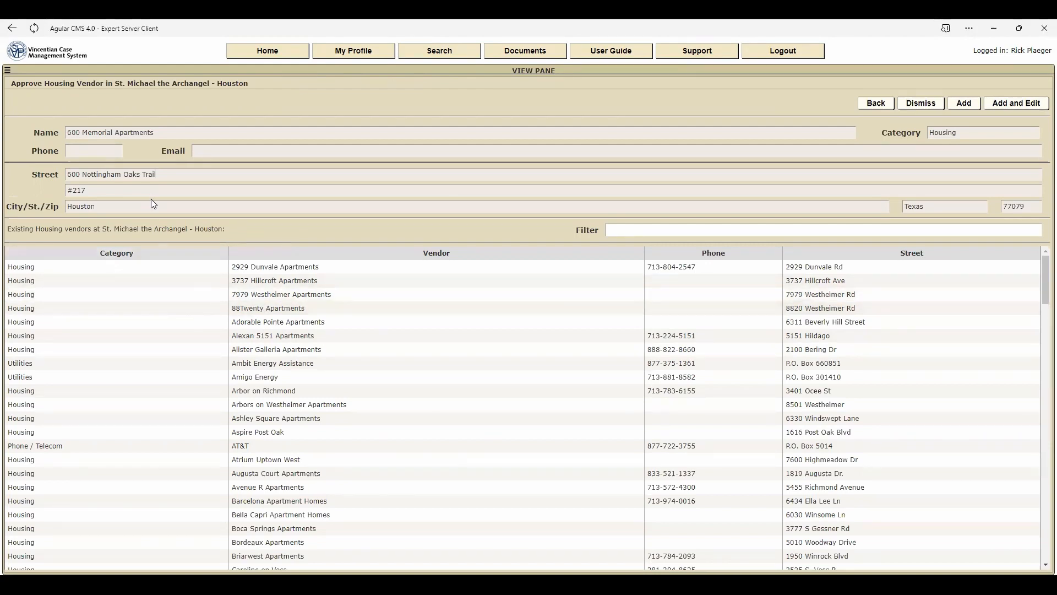
left_click(1010, 105)
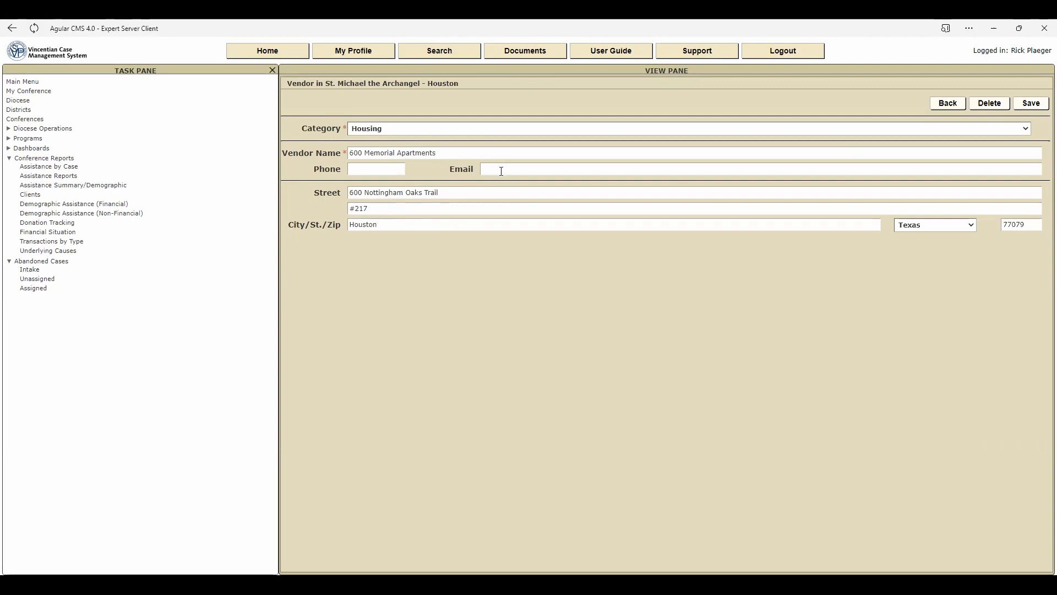
left_click(1042, 110)
left_click(948, 104)
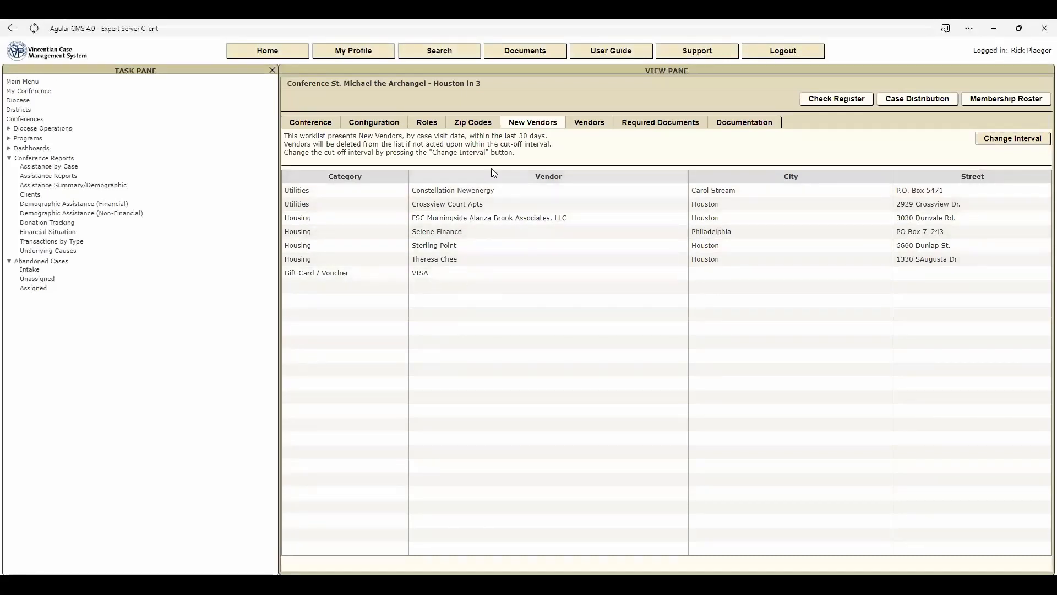
- Delete the vendor 600 Memorial Apartments from the conference's vendor list
left_click(588, 125)
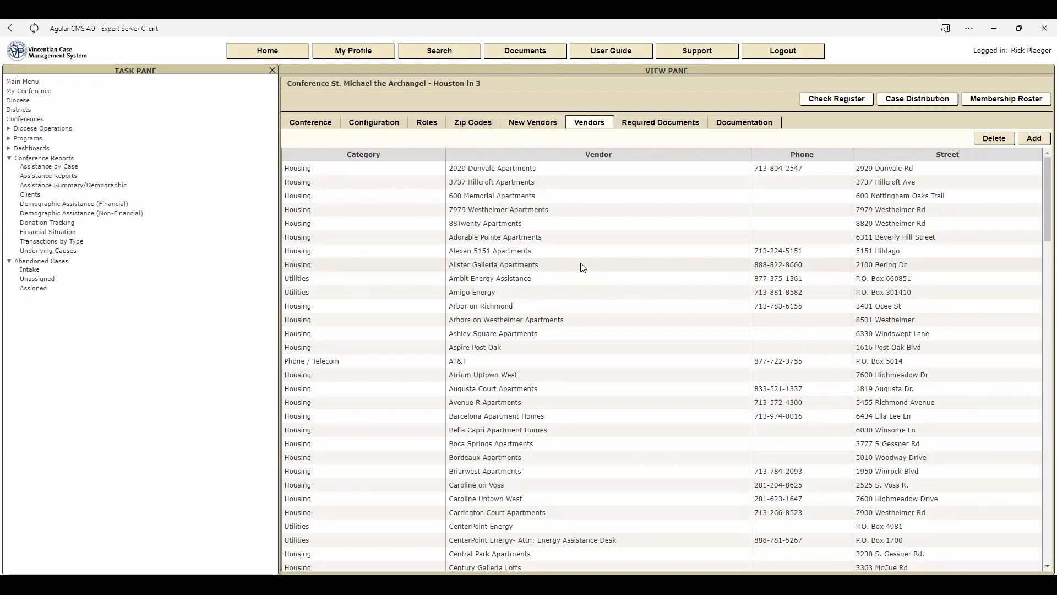
left_click(477, 197)
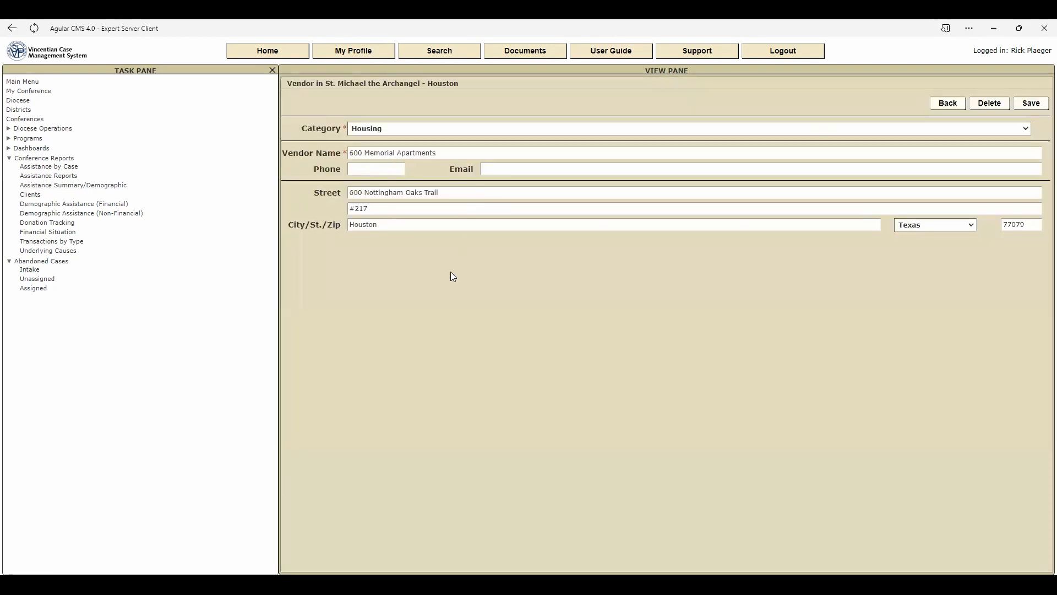
left_click(1000, 104)
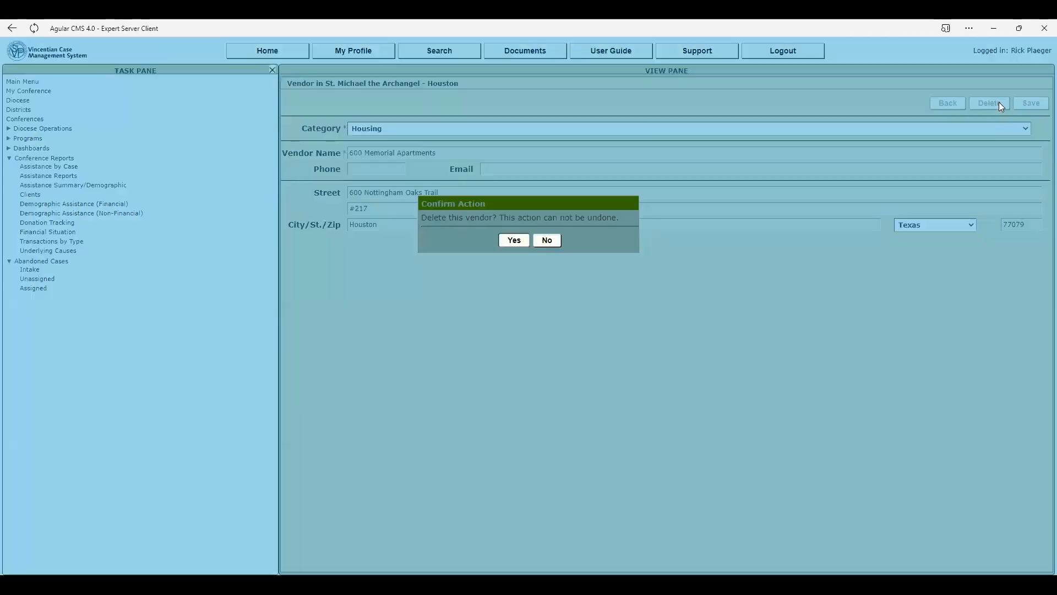
left_click(518, 239)
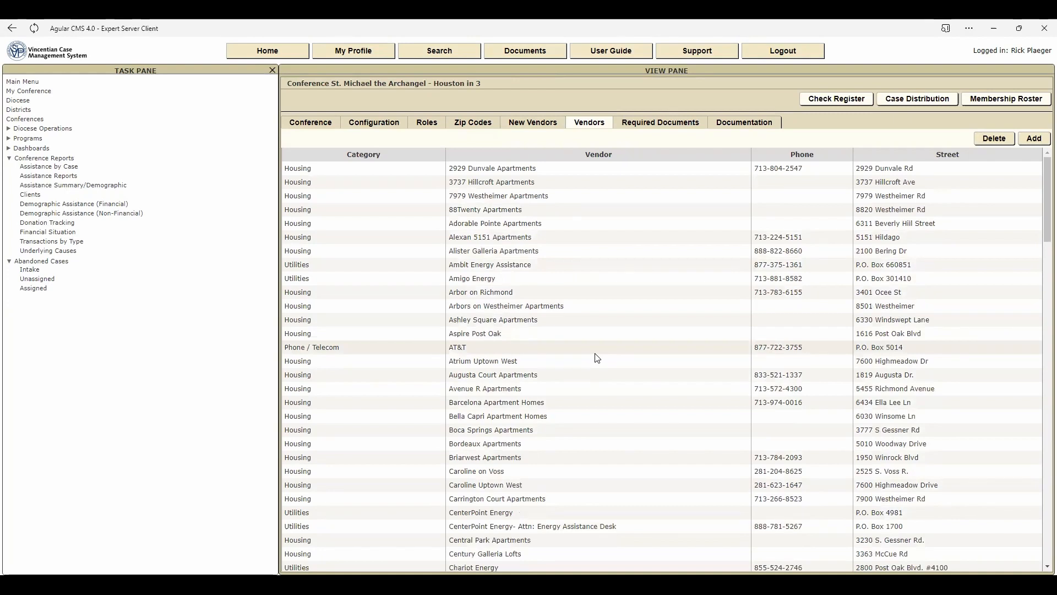
- Review the new vendors worklist, and view the blank Add Vendor form from the vendor list without submitting it
left_click(542, 124)
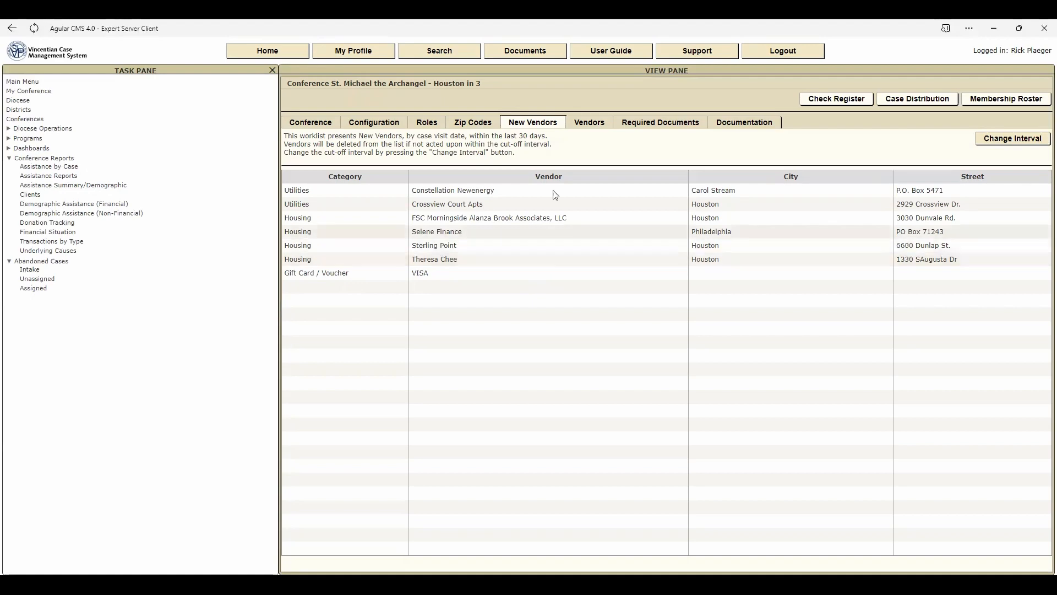
left_click(590, 123)
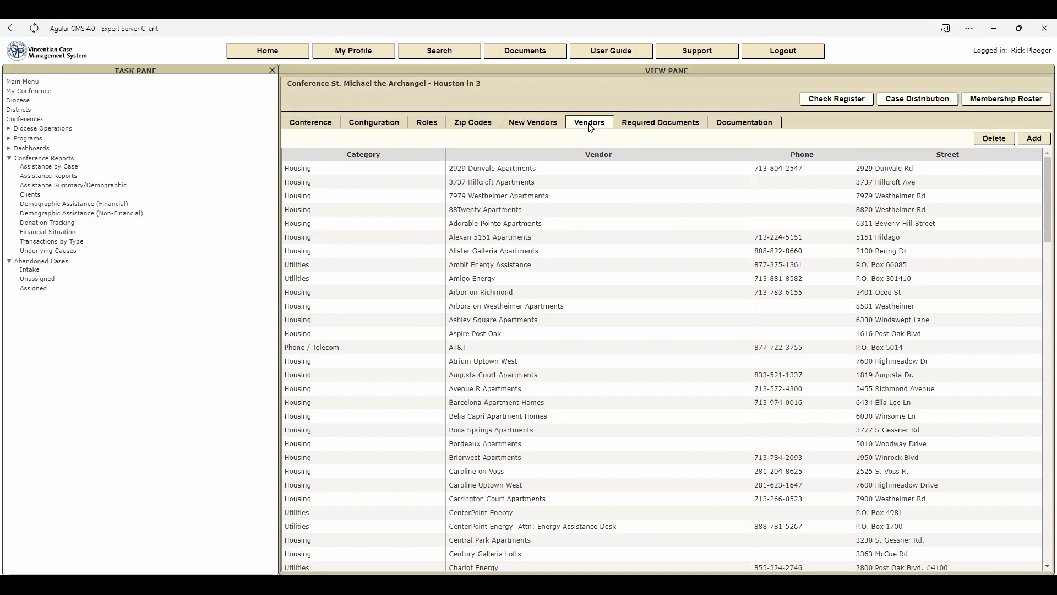
left_click(1034, 140)
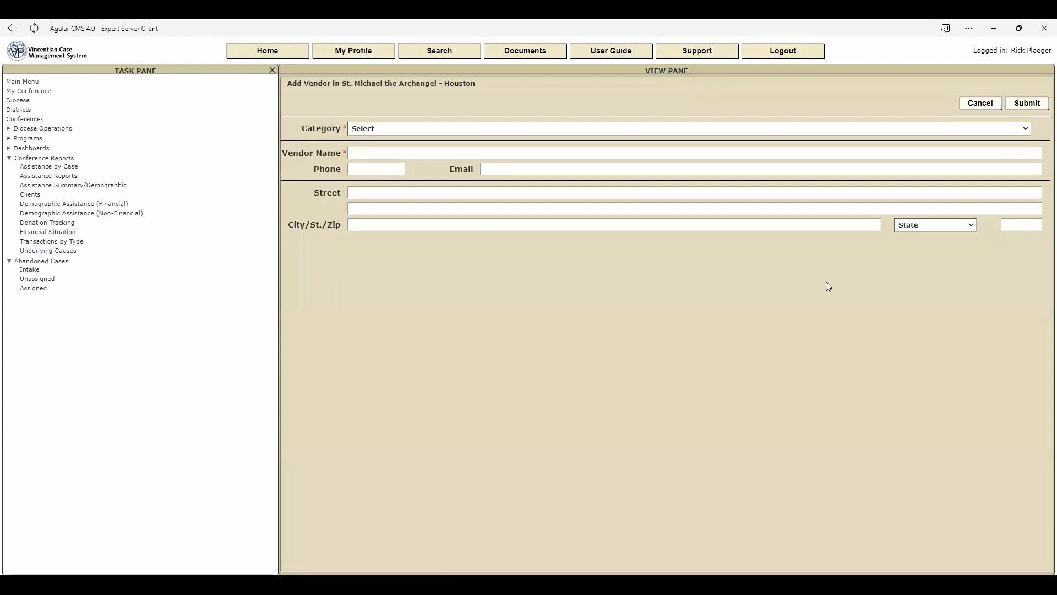
left_click(1028, 128)
left_click(978, 105)
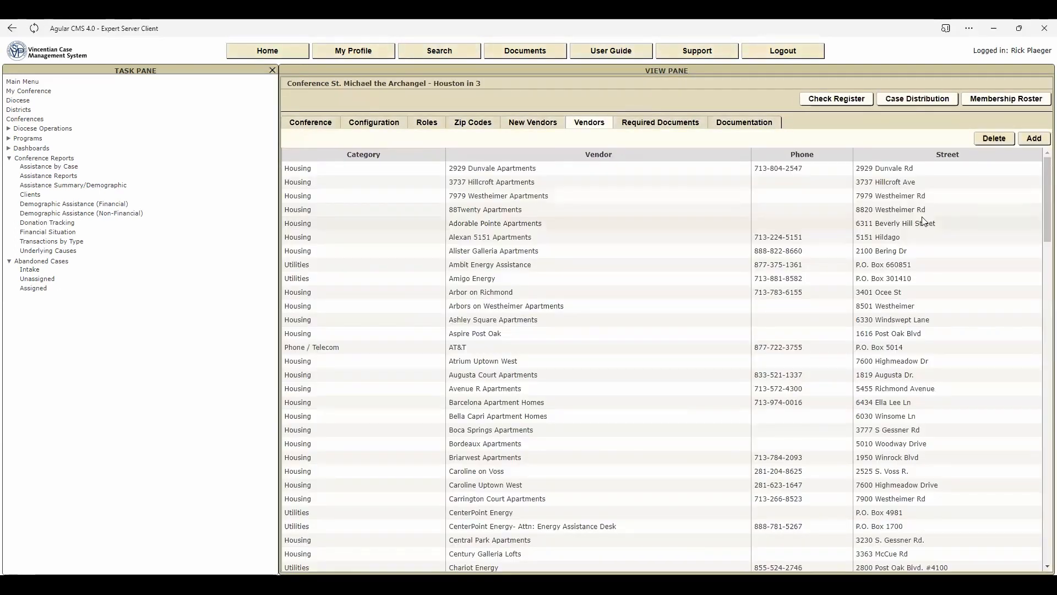
- Open the Amigo Energy vendor record to examine its editable street address, and return to the home page without saving
left_click(475, 279)
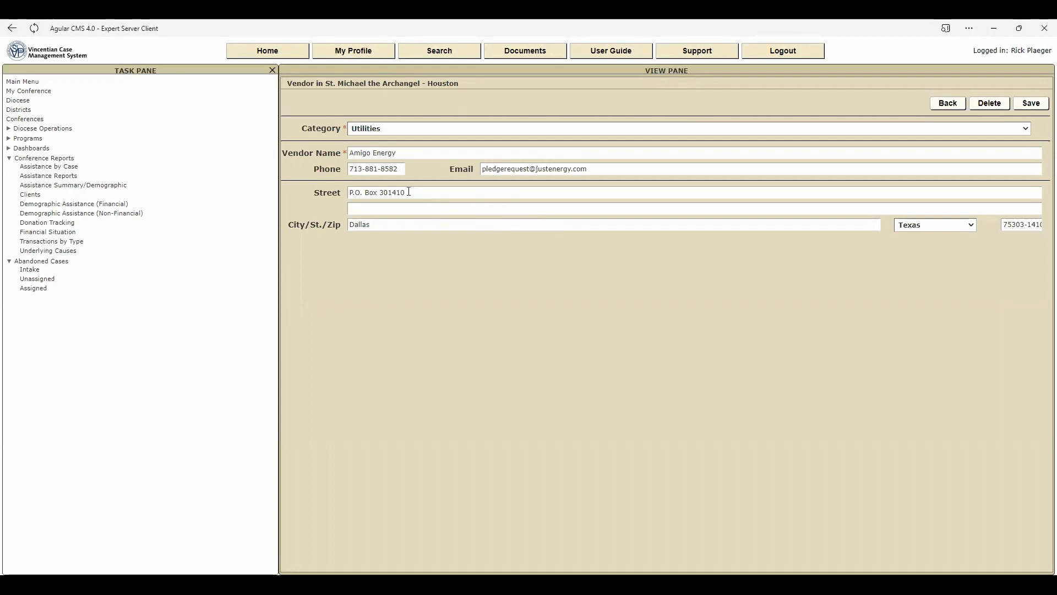
left_click_drag(410, 191, 352, 191)
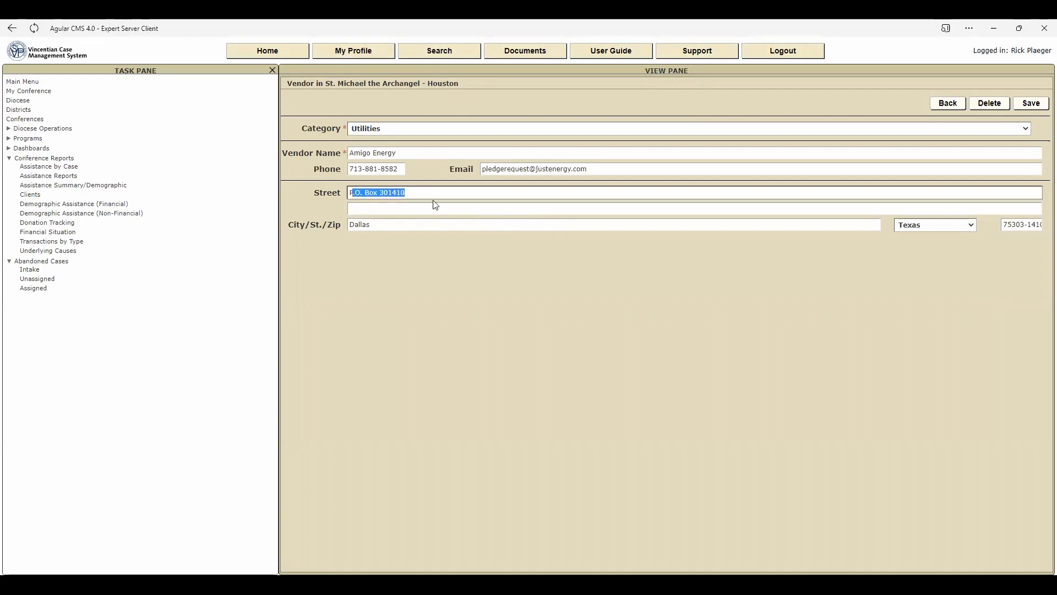
left_click(446, 191)
left_click(278, 54)
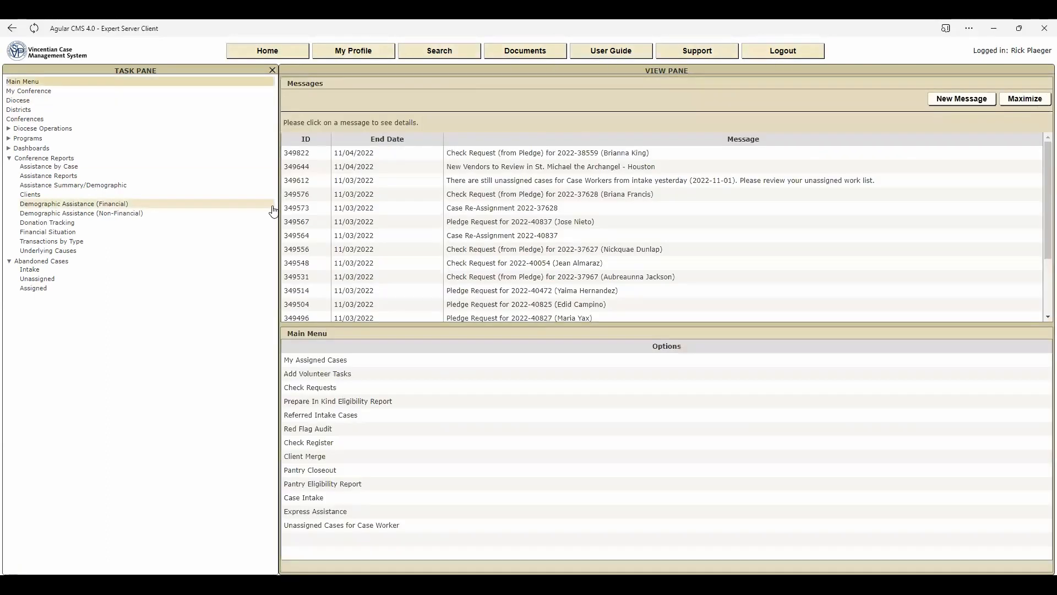